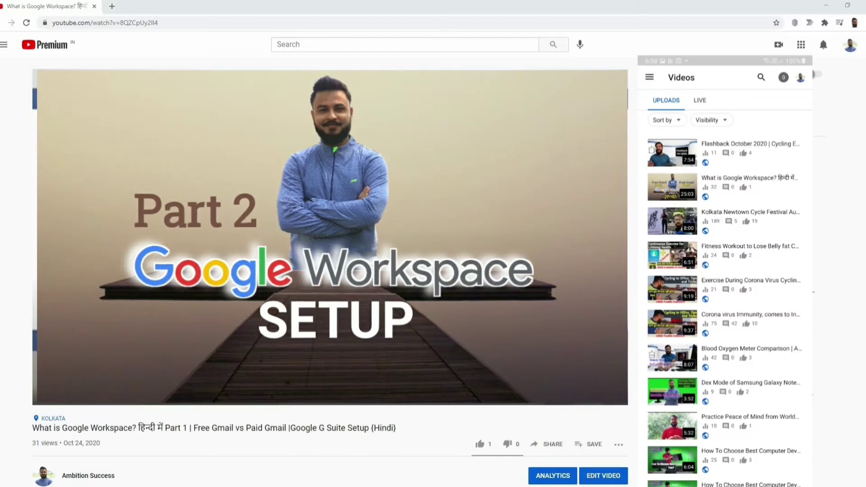
scroll(332, 221, down, 2)
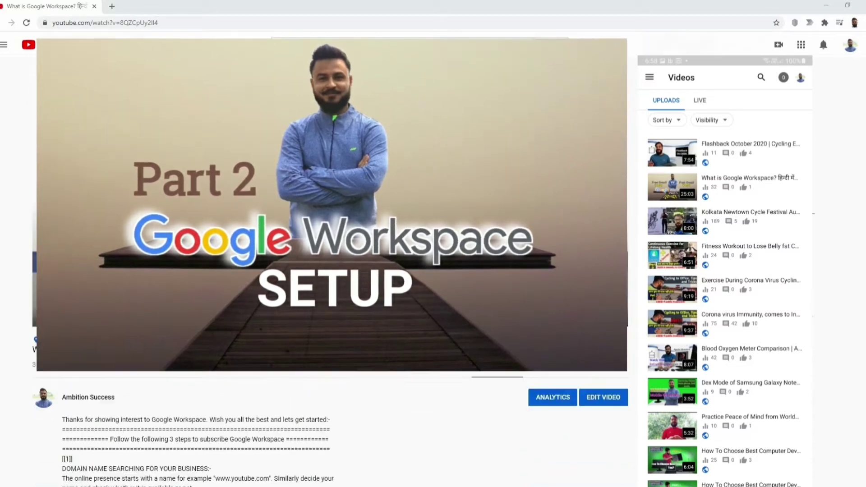
scroll(383, 315, down, 3)
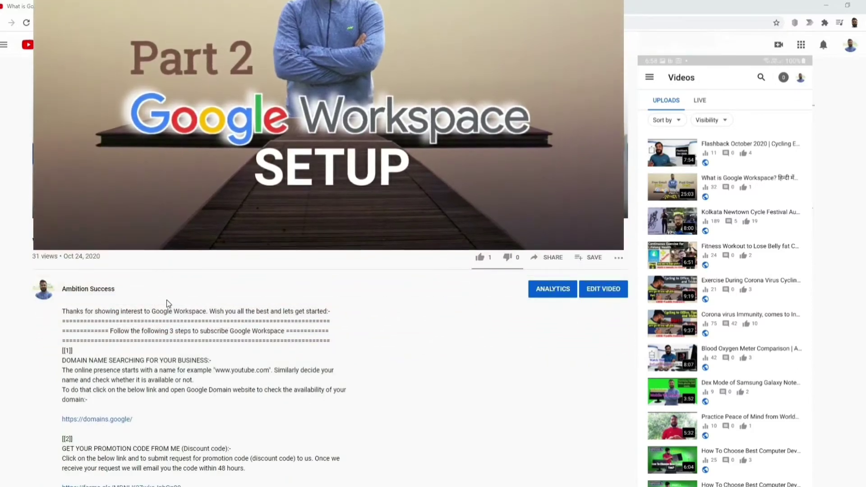
scroll(180, 311, down, 2)
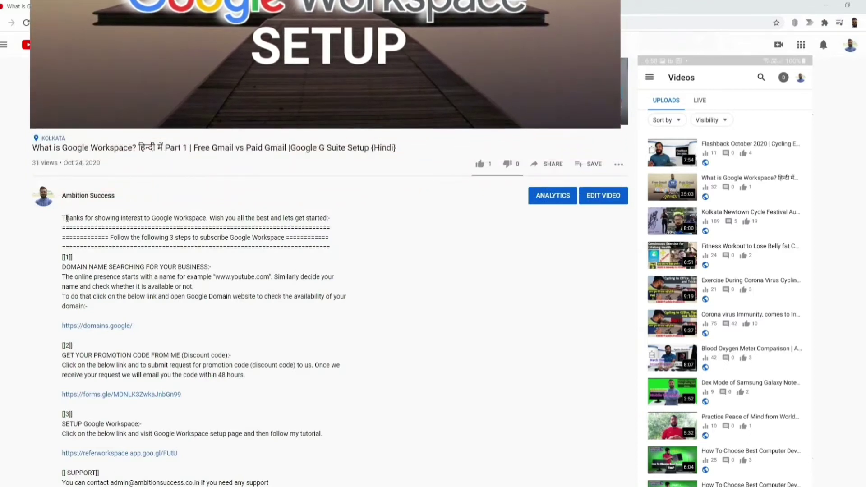
drag(69, 218, 313, 423)
click(312, 423)
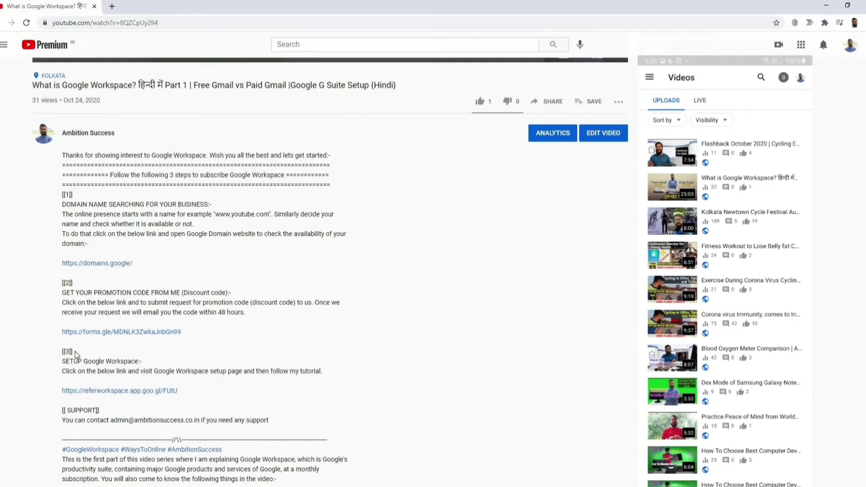
drag(111, 420, 200, 418)
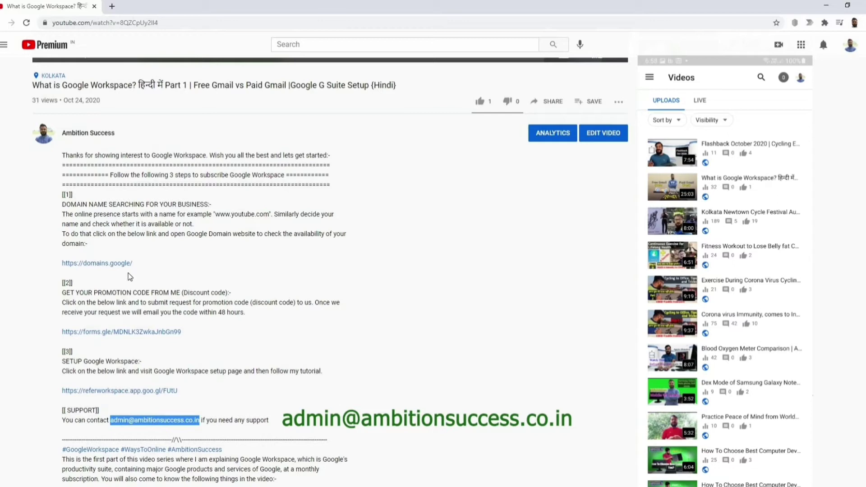
click(103, 265)
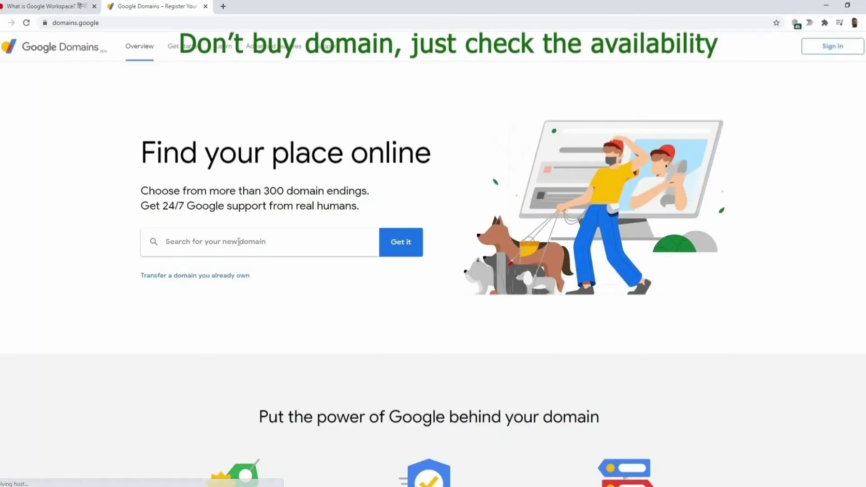
Search Google Domains for kingsrestrocafe.com, then return to the YouTube video tab.
text(kings)
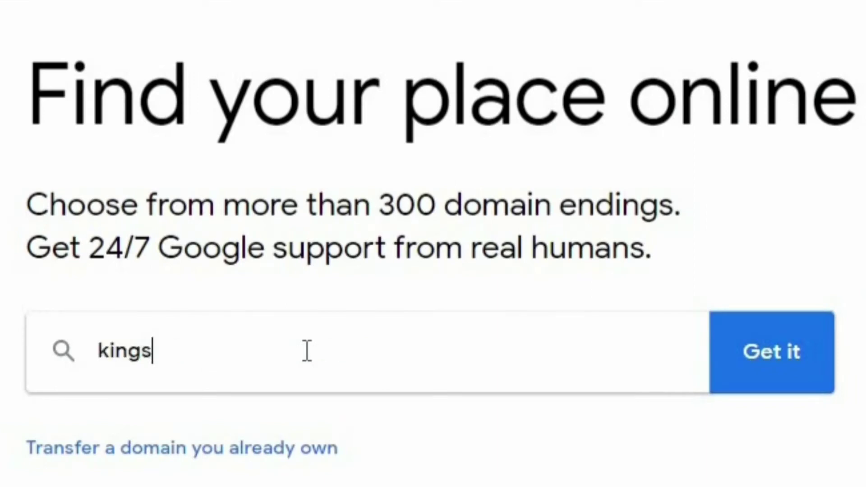
text(restrocafe)
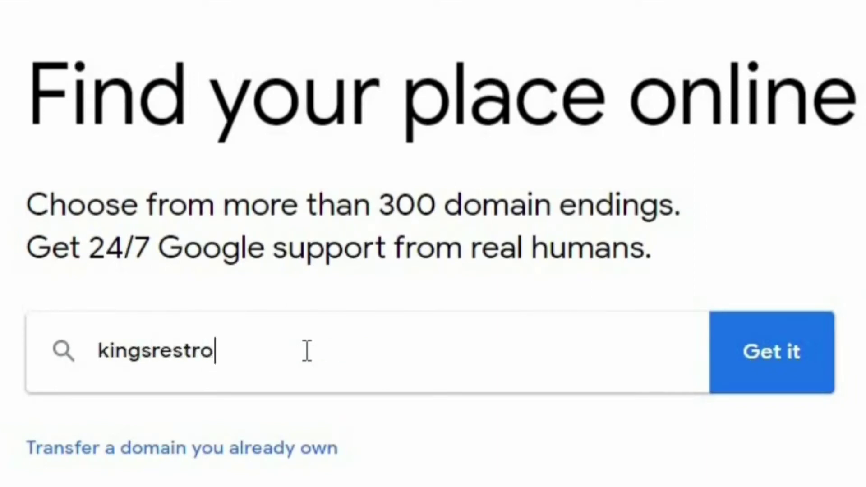
text(.com)
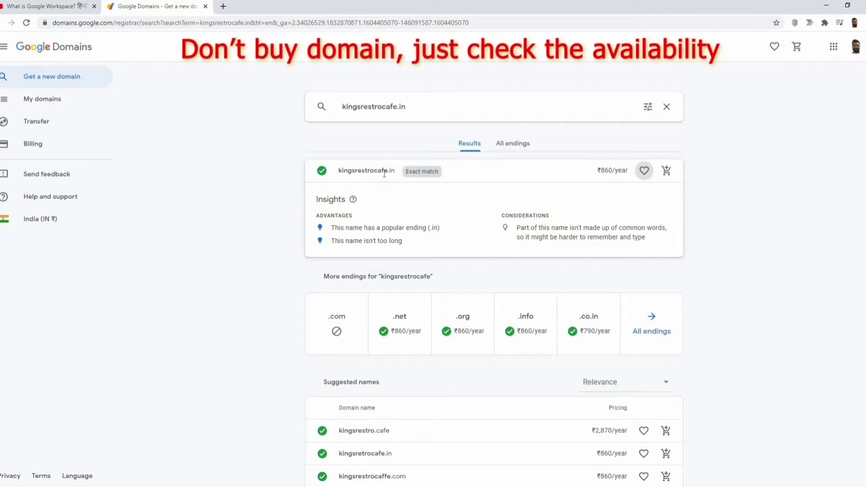
click(34, 6)
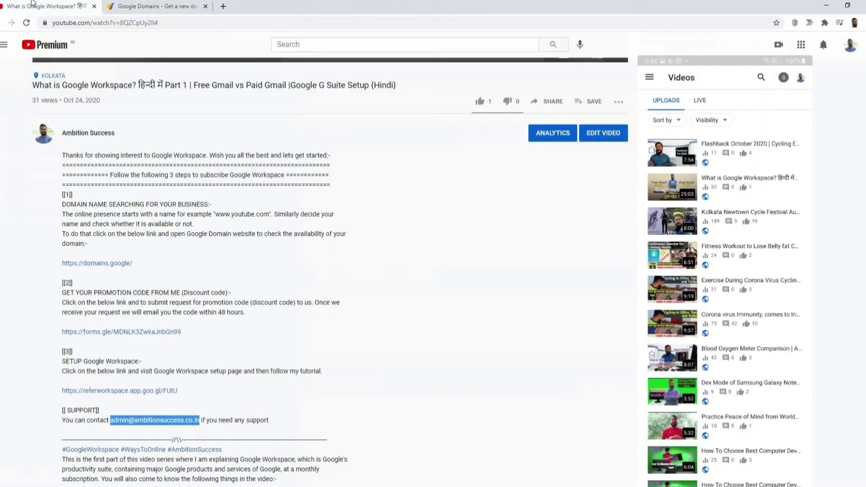
Open the forms.gle request form and autofill email, name and organization Kings Restro & Cafe.
click(63, 292)
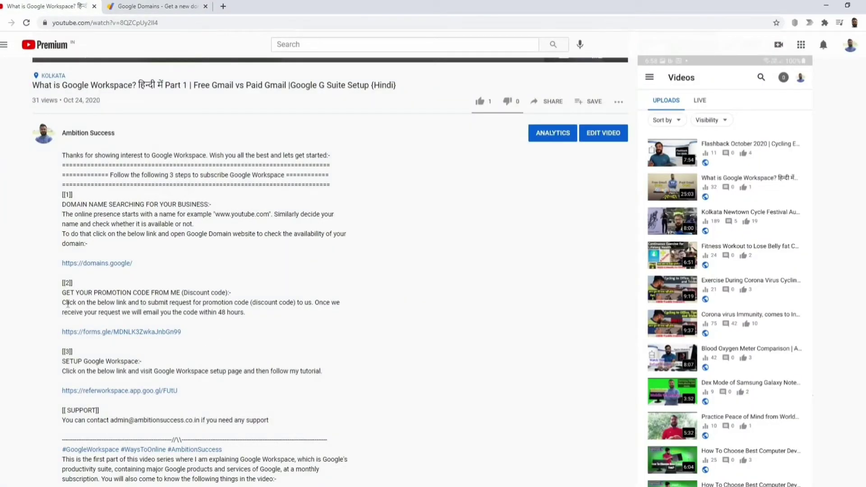
click(92, 333)
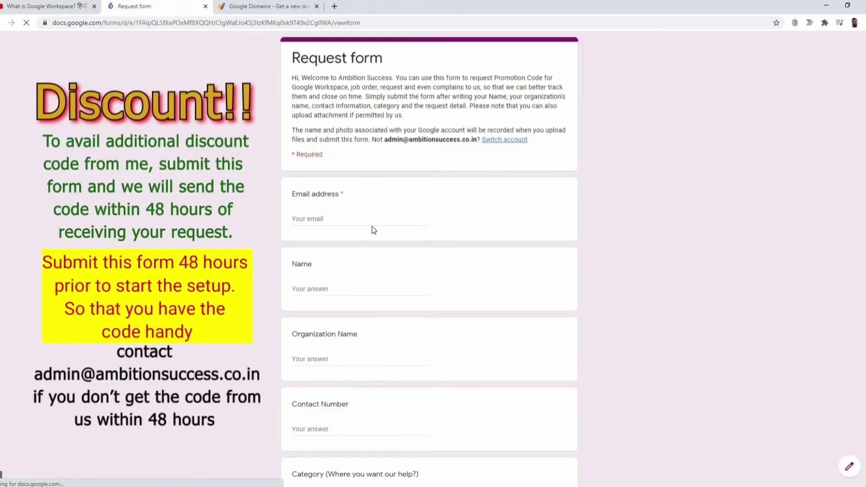
click(338, 220)
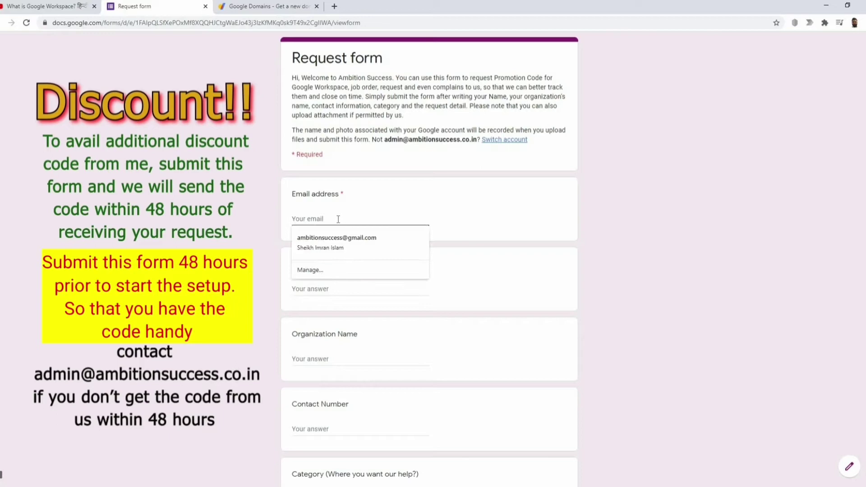
key(ctrl+v)
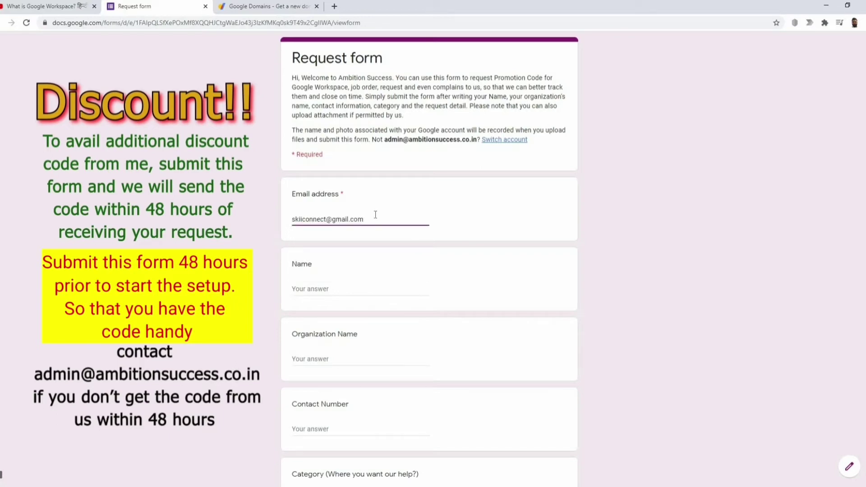
click(348, 288)
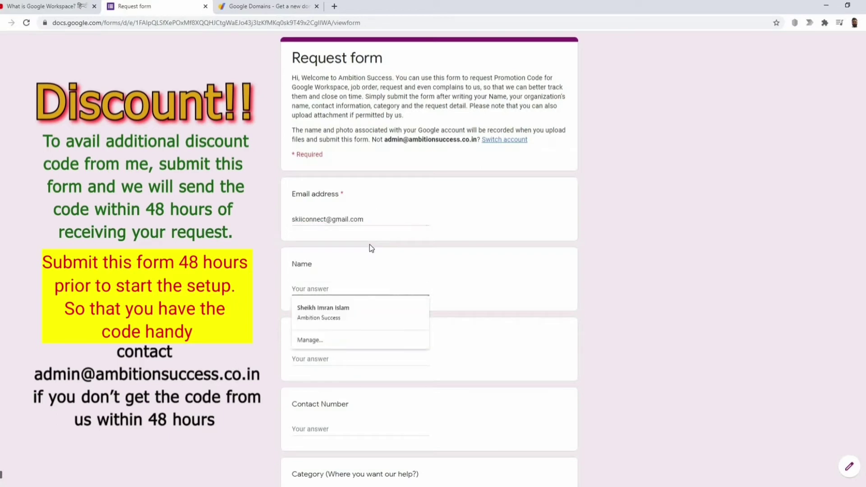
key(Tab)
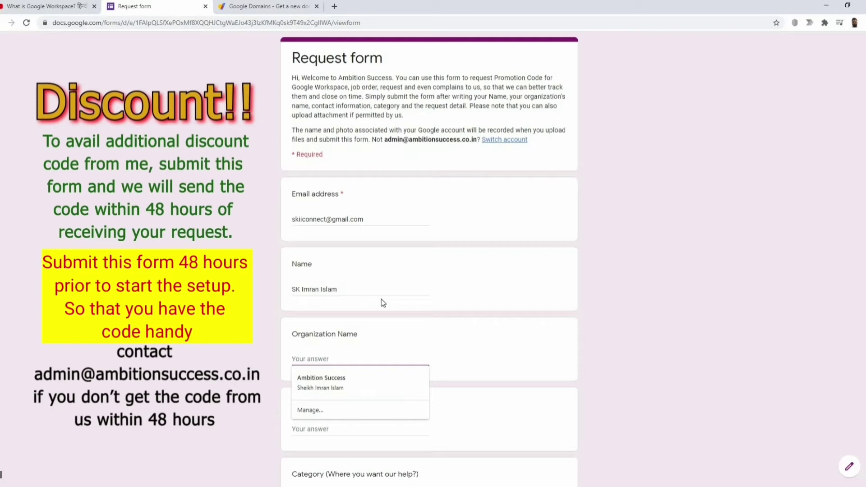
text(Kings Restro & Cafe)
Enter the contact number, pick the Promotion Code category, describe 'Please send the code', and submit.
click(368, 432)
scroll(559, 338, down, 2)
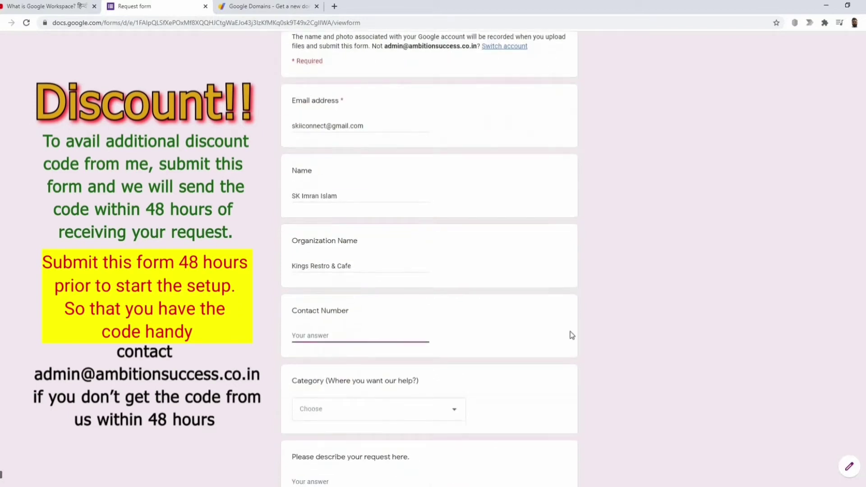
text(9999999999)
click(425, 412)
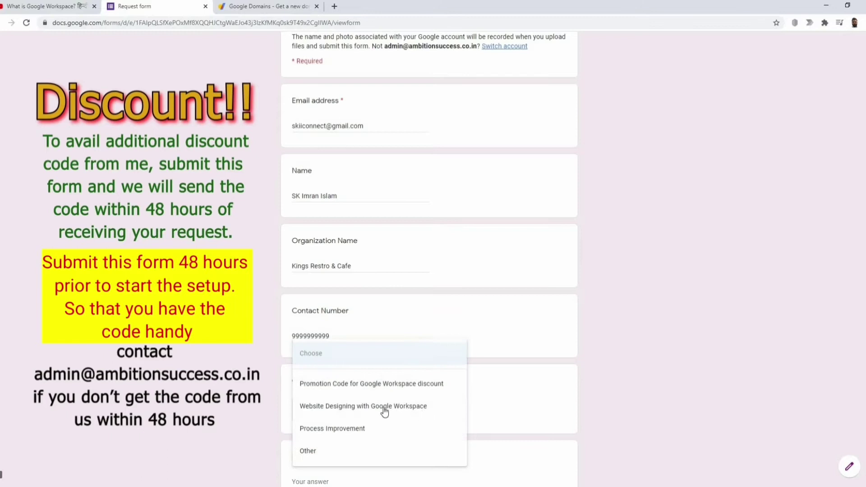
click(353, 389)
scroll(343, 397, down, 2)
click(334, 388)
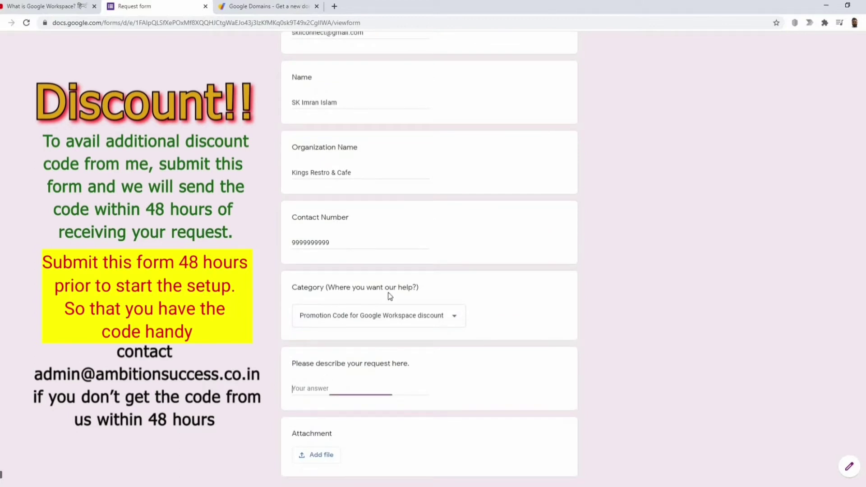
text(Please send the code)
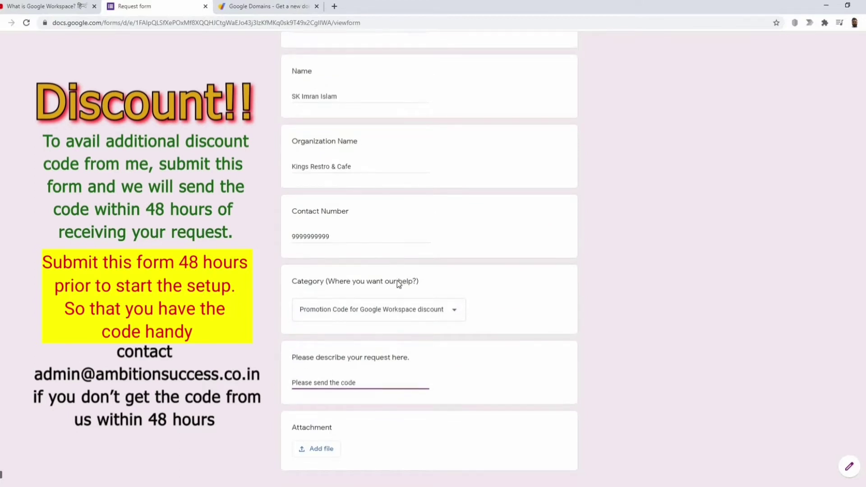
scroll(397, 280, down, 3)
click(304, 391)
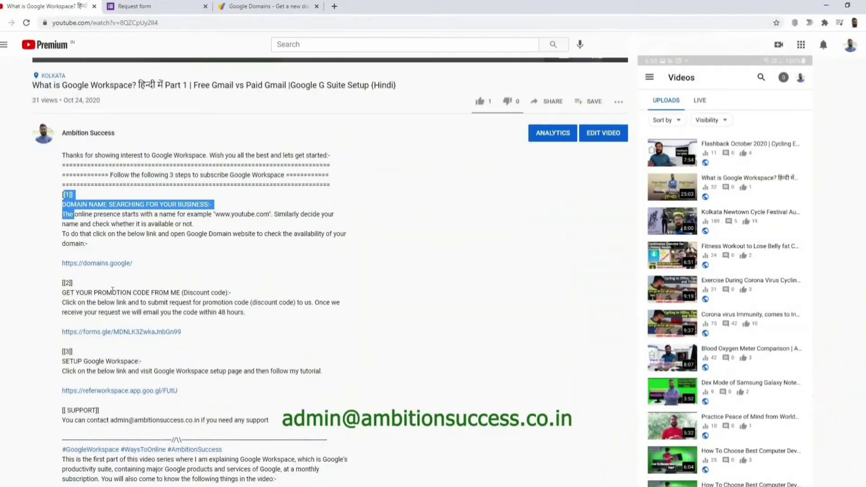
Highlight description steps 1 and 2 about the domain search and promotion-code request.
drag(113, 290, 205, 336)
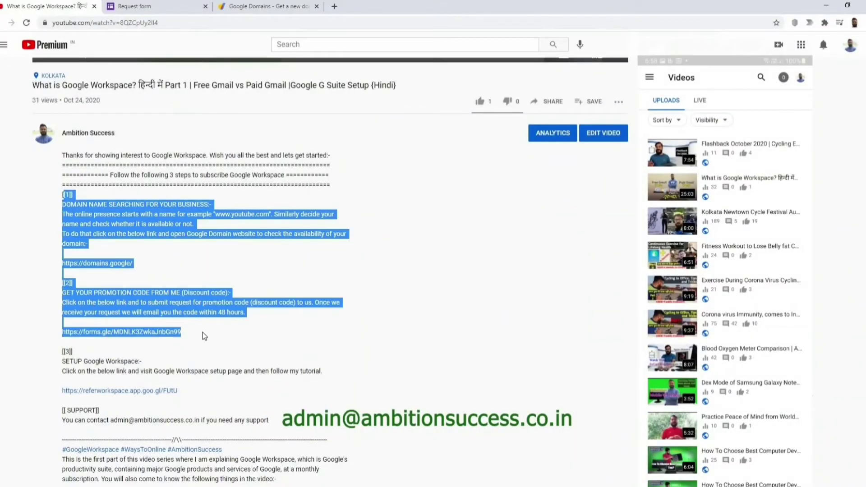
Start Business Standard sign-up with business name King's Restro & Cafe and 2–9 employees.
click(115, 392)
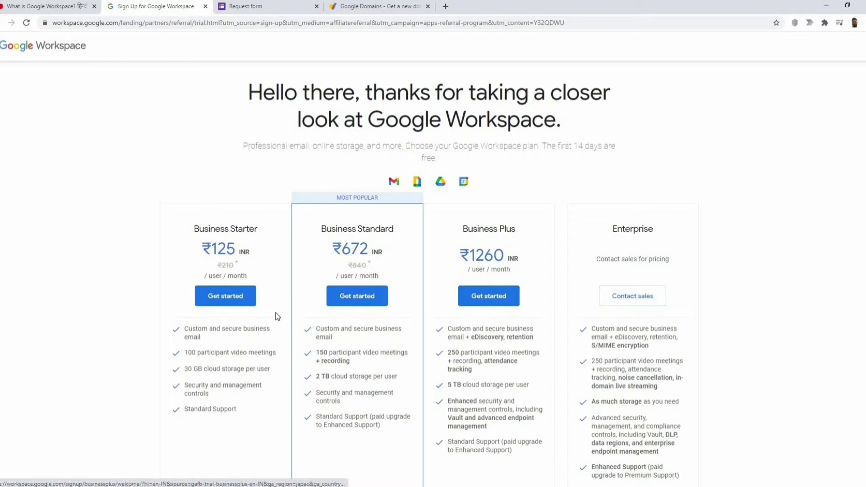
scroll(278, 316, down, 2)
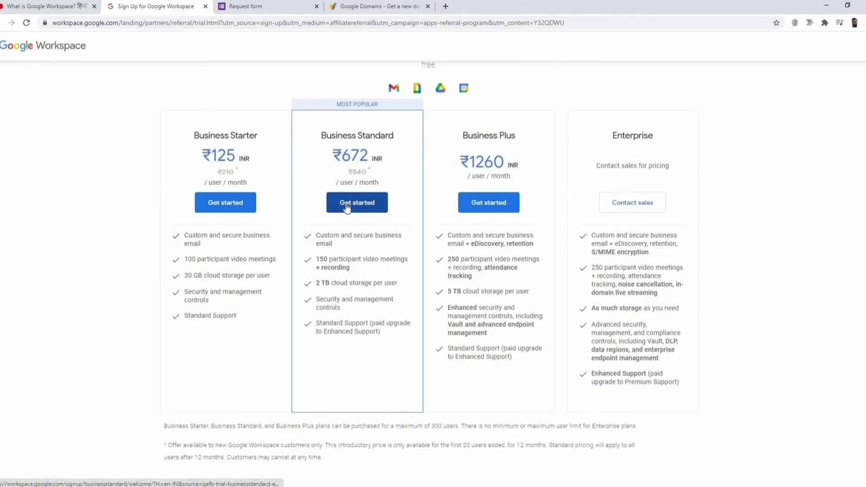
click(347, 208)
click(293, 113)
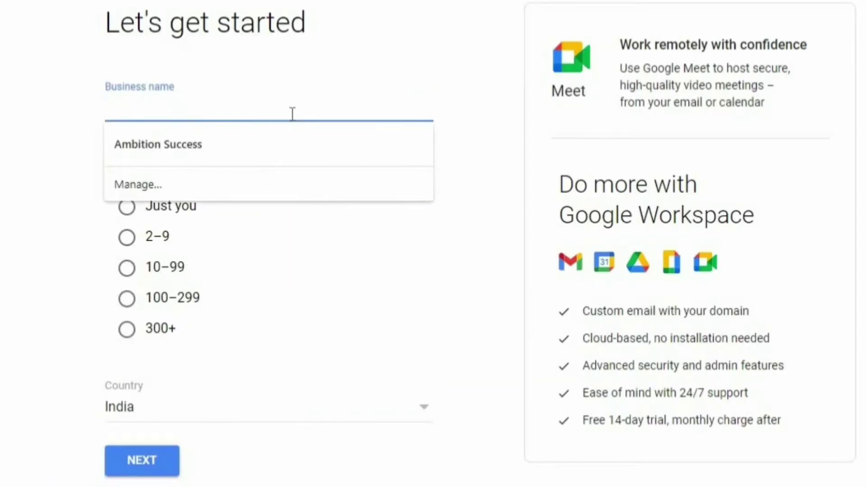
text(King's Restro & Cafe)
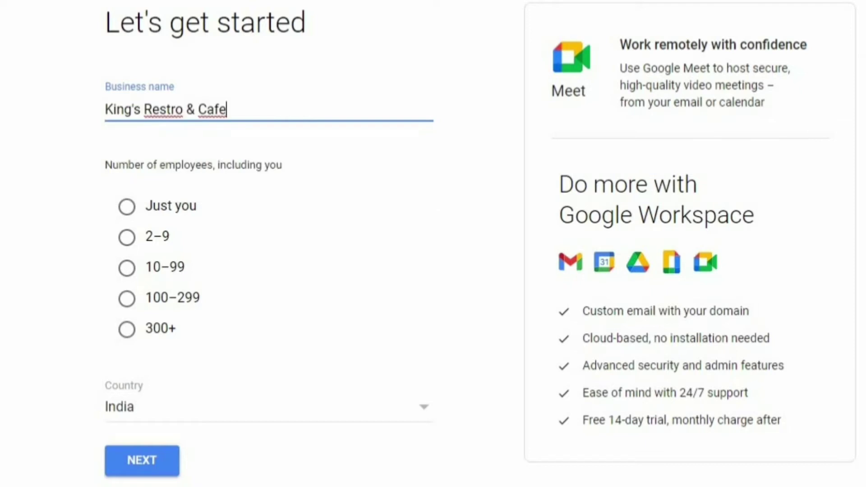
click(506, 297)
click(127, 240)
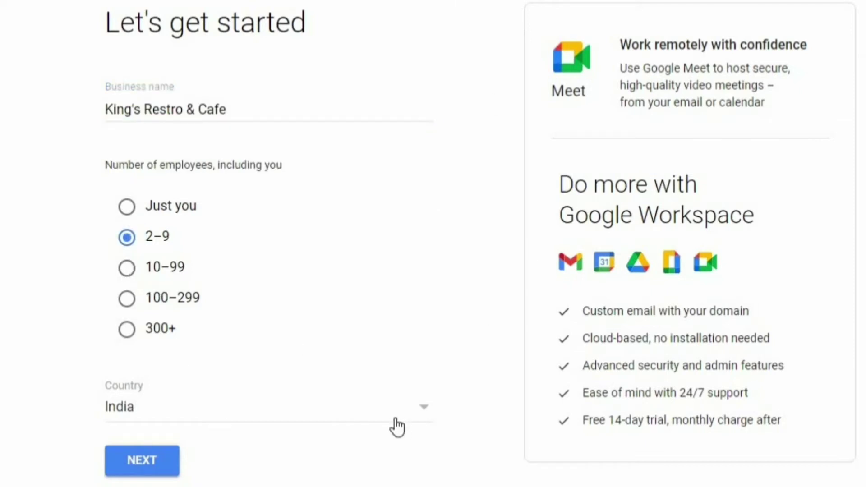
click(148, 468)
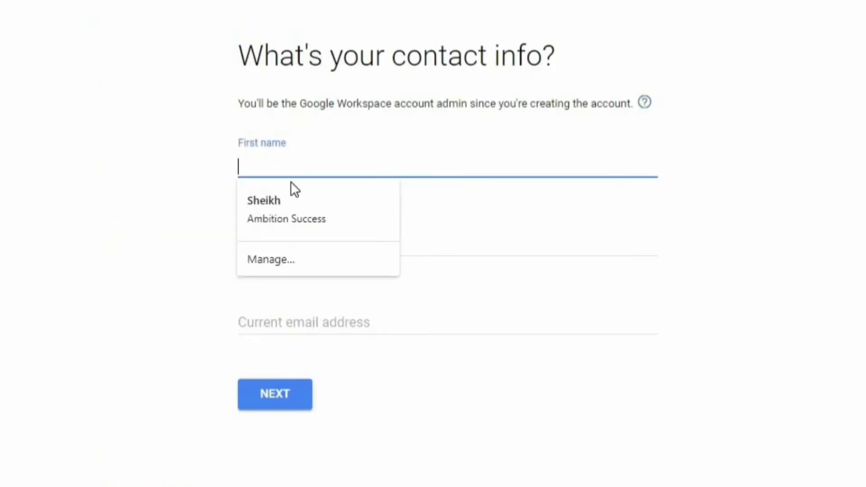
Enter the admin's first name, surname and current email address, then continue.
key(Tab)
click(406, 316)
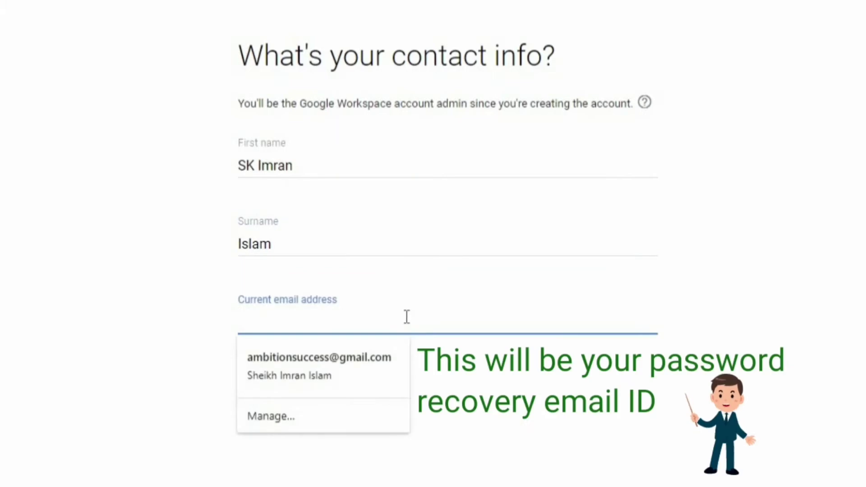
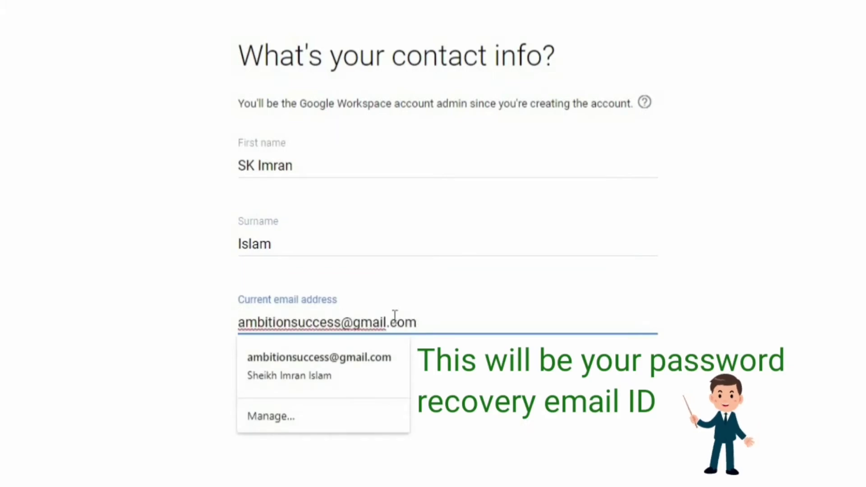
key(Tab)
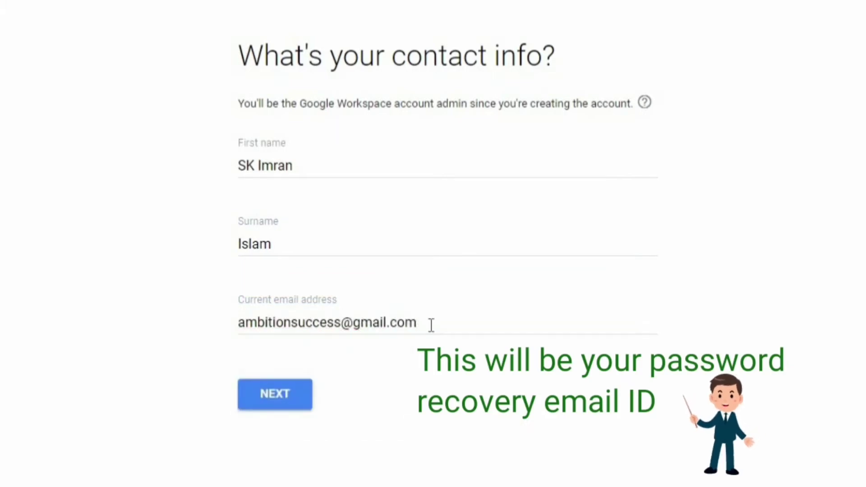
click(275, 400)
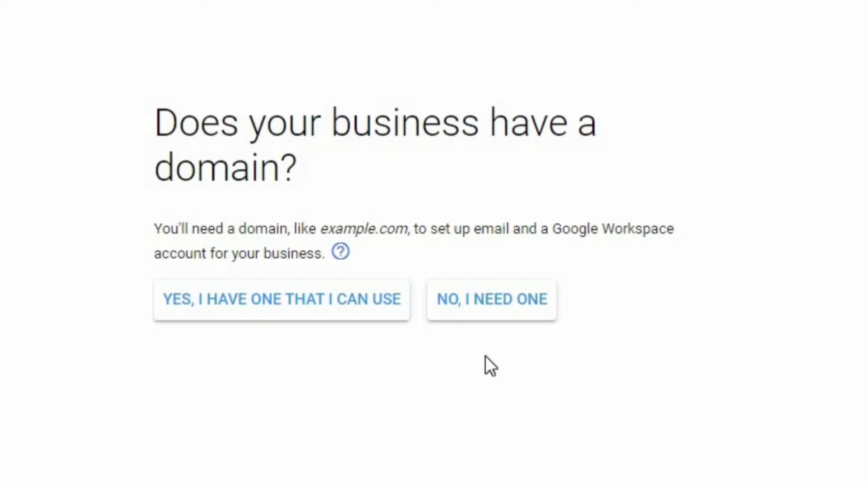
Choose the new domain kingsrestrocafe.com and fill the business address from the saved autofill entry.
click(469, 307)
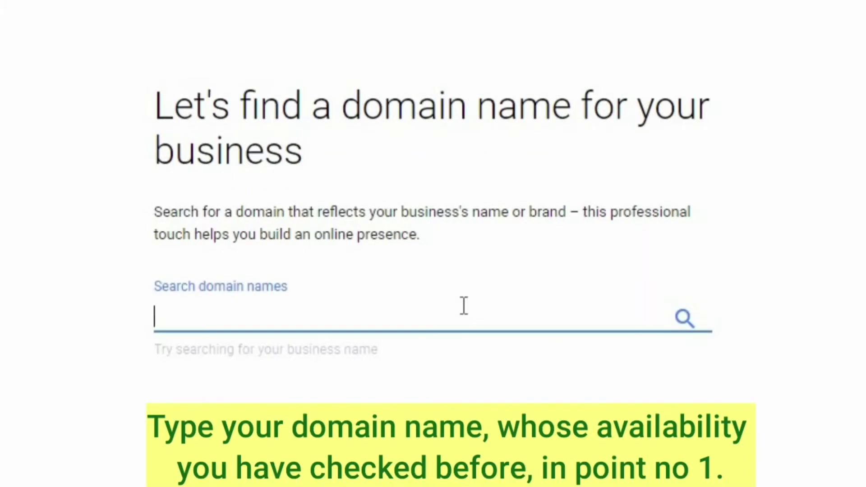
text(kings)
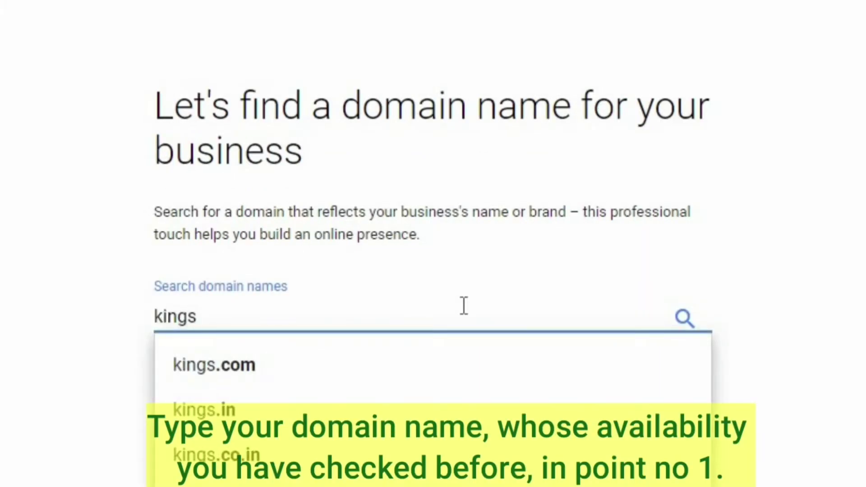
text(restrocafe)
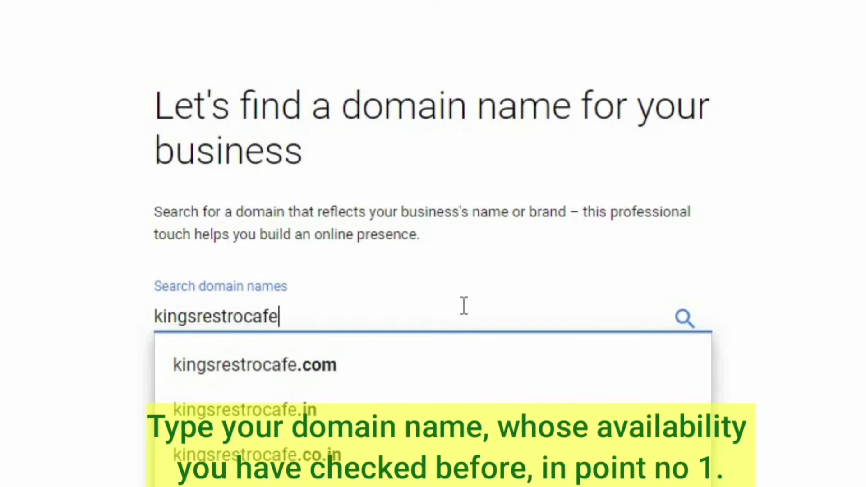
click(422, 365)
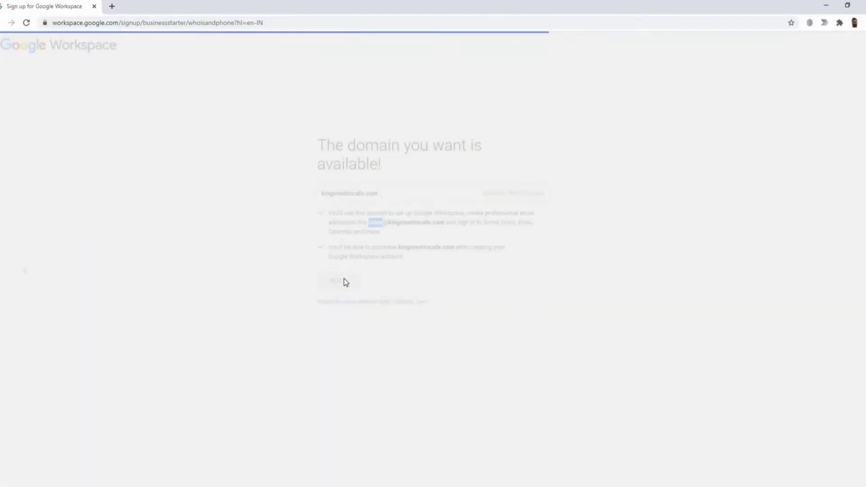
click(344, 281)
click(360, 161)
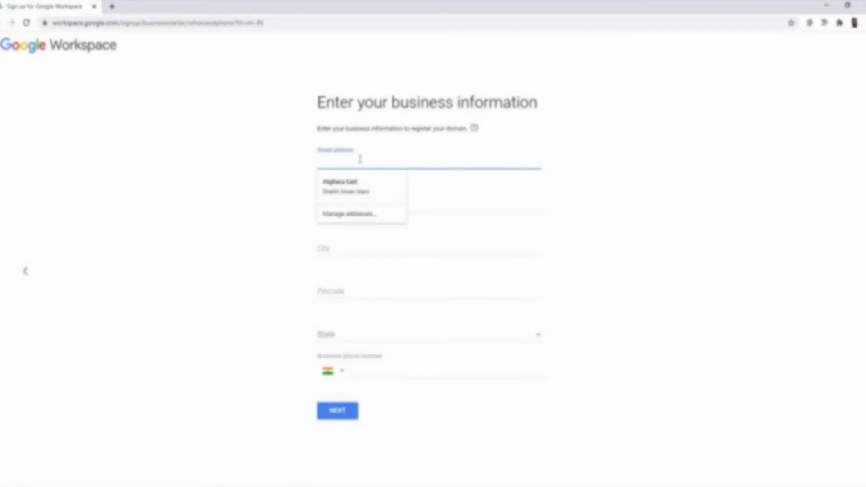
click(343, 186)
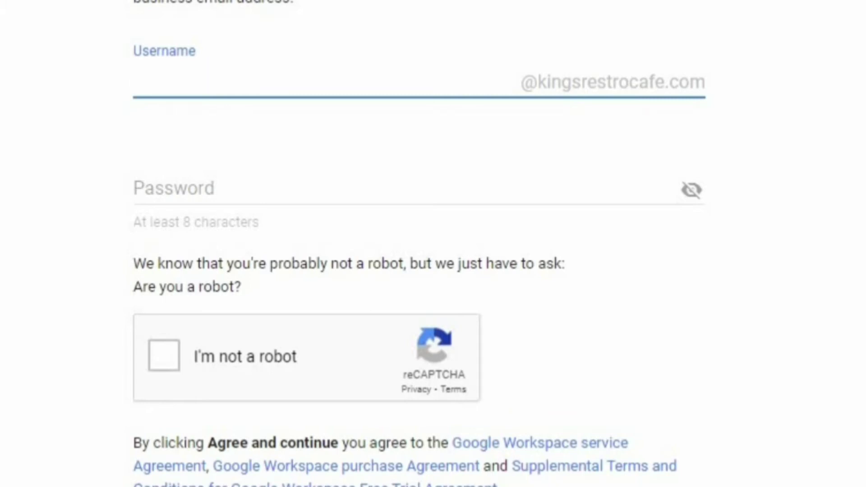
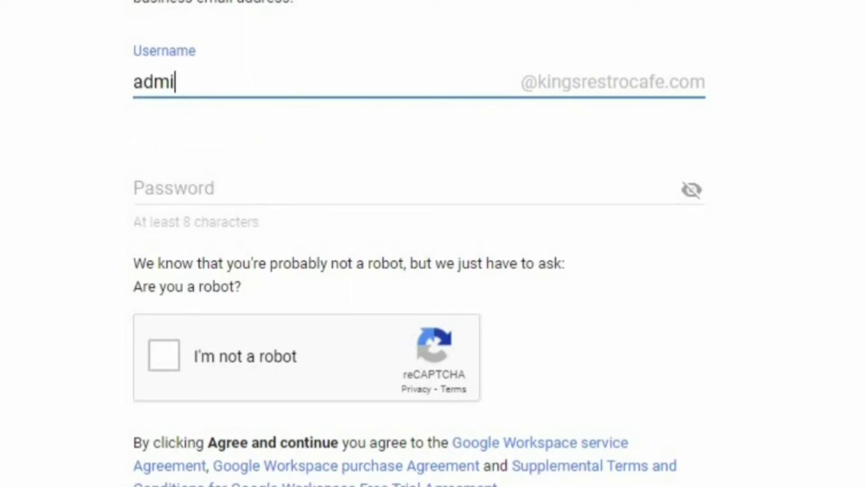
Settle on admin username 'info' after trying 'admin' and 'sales', then paste the password.
key(BackSpace)
key(BackSpace)
key(BackSpace)
key(BackSpace)
key(BackSpace)
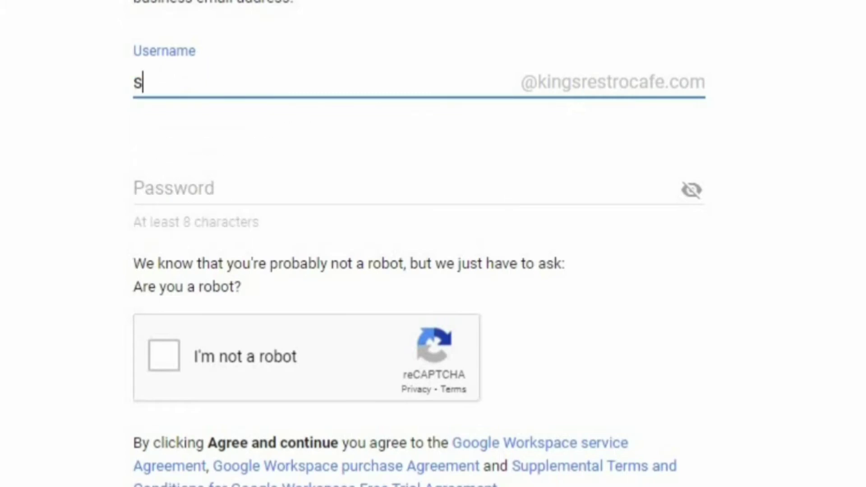
key(BackSpace)
key(BackSpace)
key(BackSpace)
key(BackSpace)
key(BackSpace)
click(241, 192)
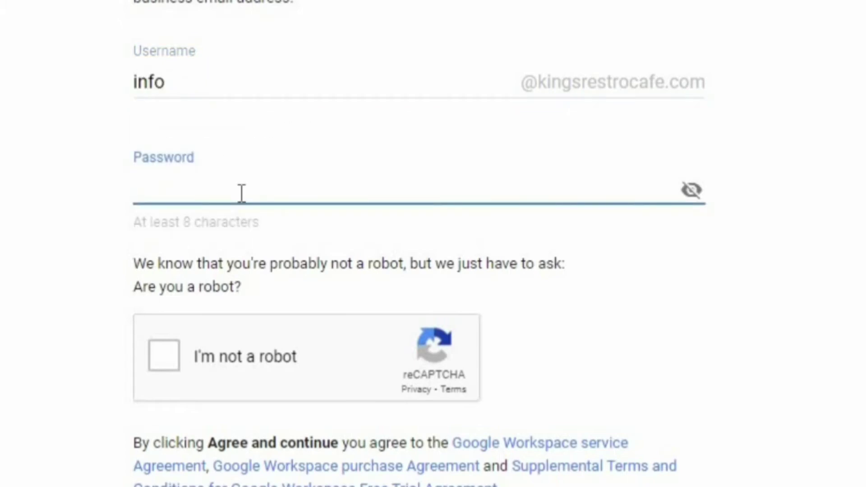
key(ctrl+v)
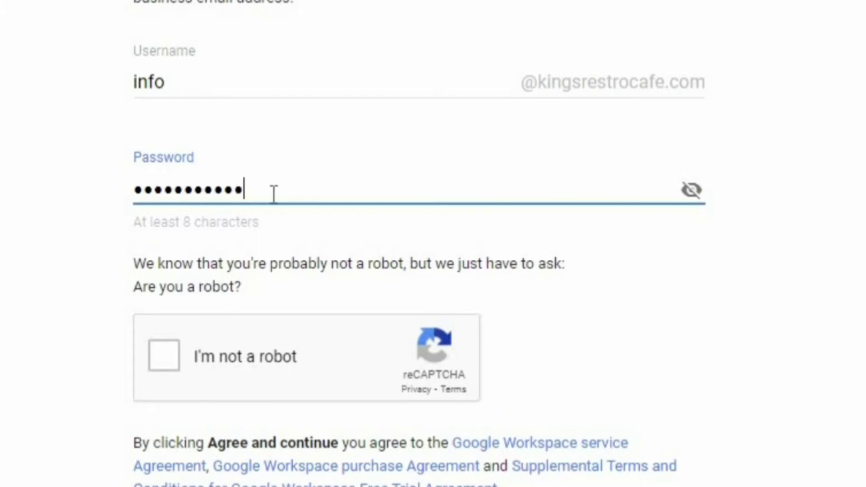
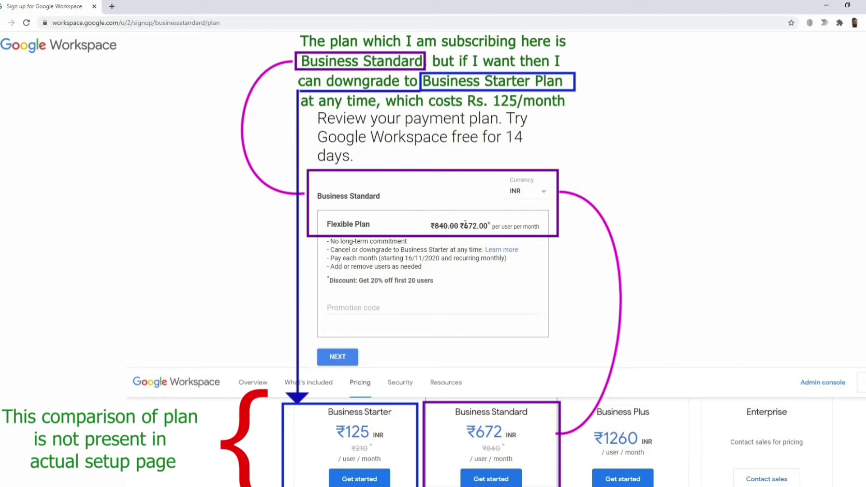
drag(465, 223, 479, 225)
click(365, 241)
drag(331, 242, 411, 244)
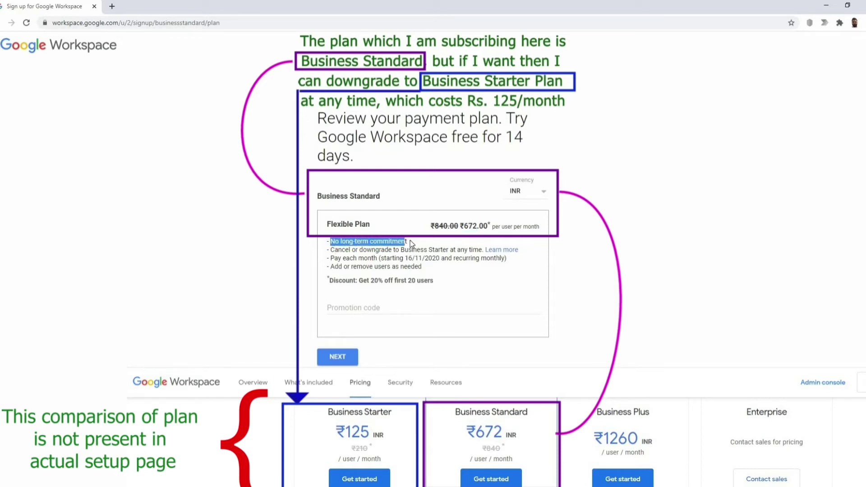
click(331, 252)
drag(331, 251, 487, 252)
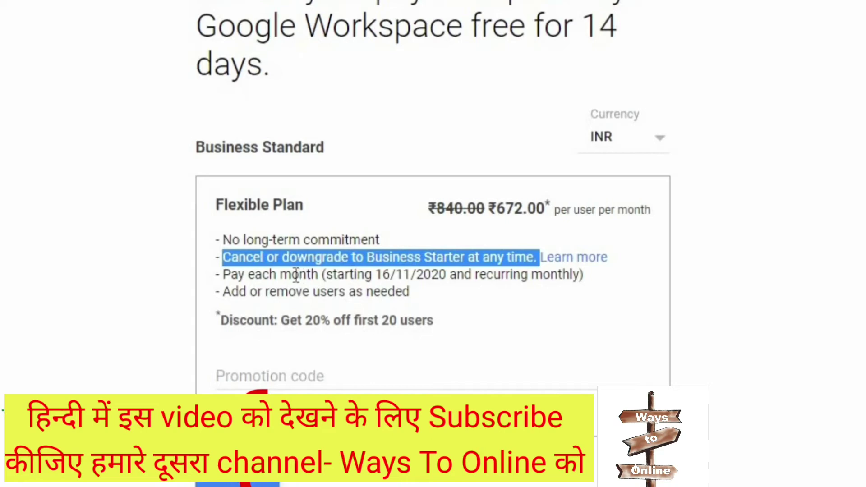
click(229, 276)
drag(317, 284, 404, 289)
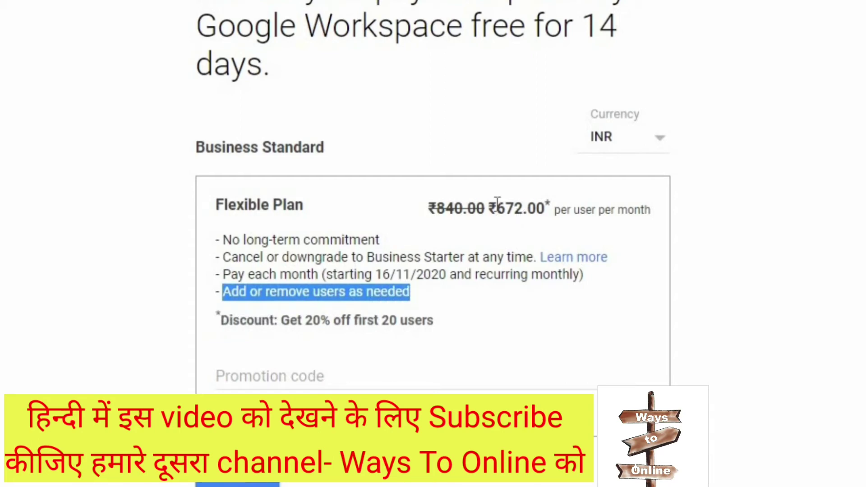
drag(496, 208, 524, 208)
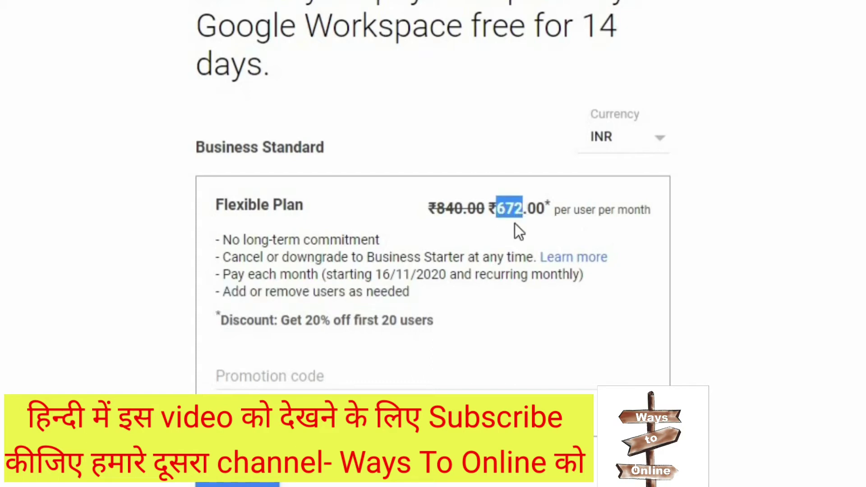
click(510, 209)
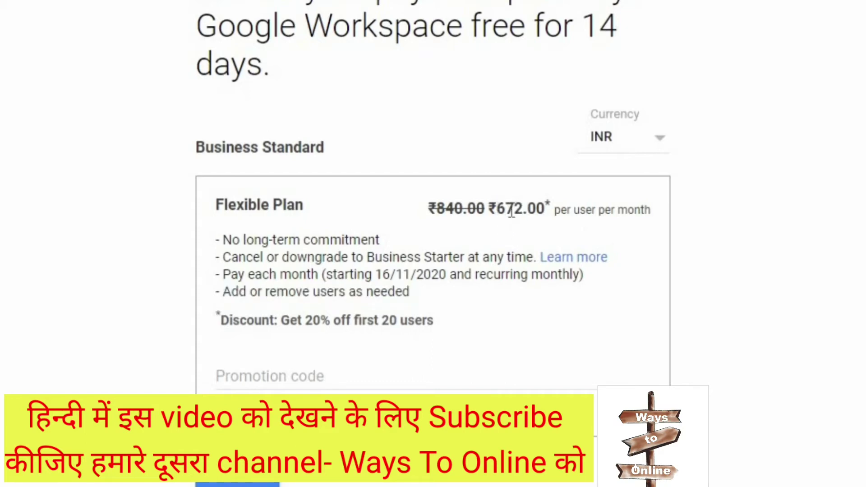
drag(497, 208, 527, 212)
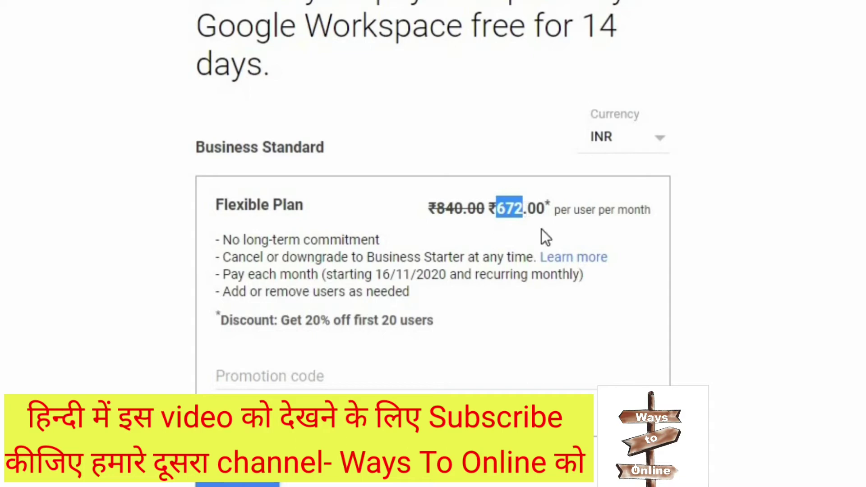
drag(221, 322, 435, 321)
click(430, 329)
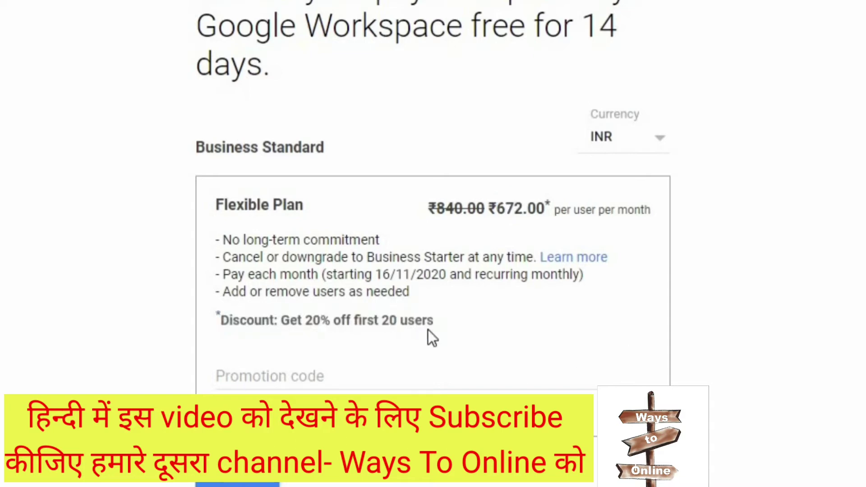
click(311, 377)
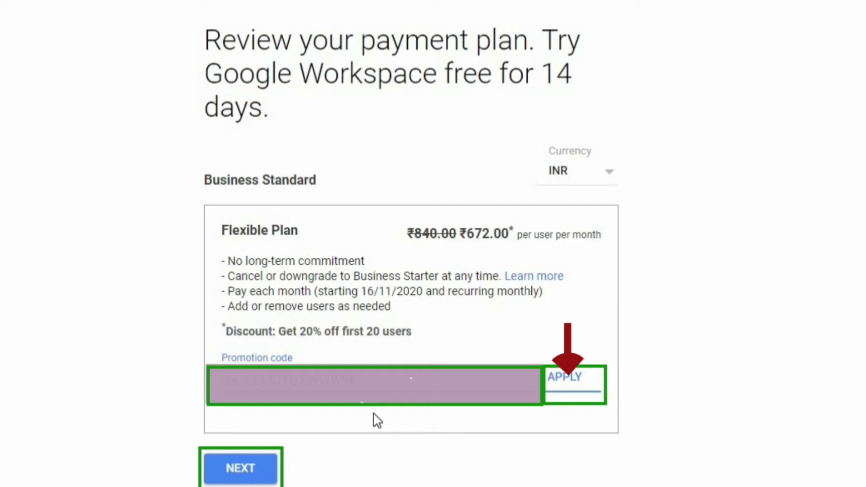
Proceed from the Business Standard plan details to the Review and check out summary.
click(243, 470)
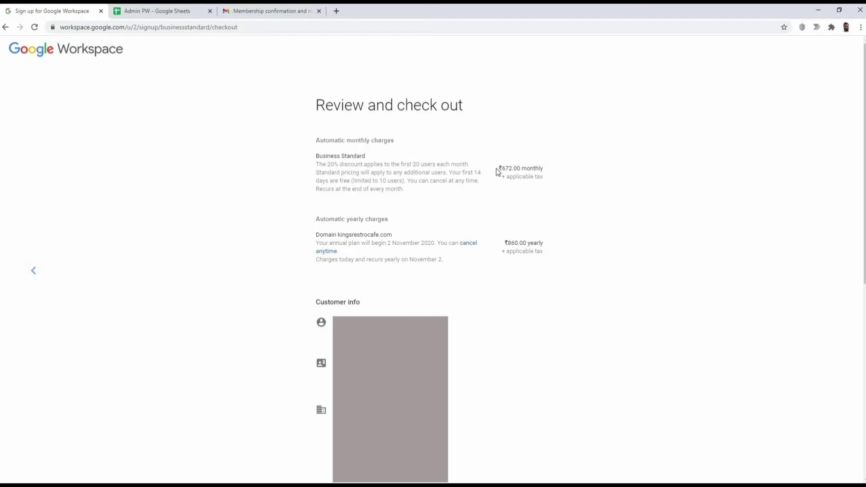
drag(501, 168, 548, 179)
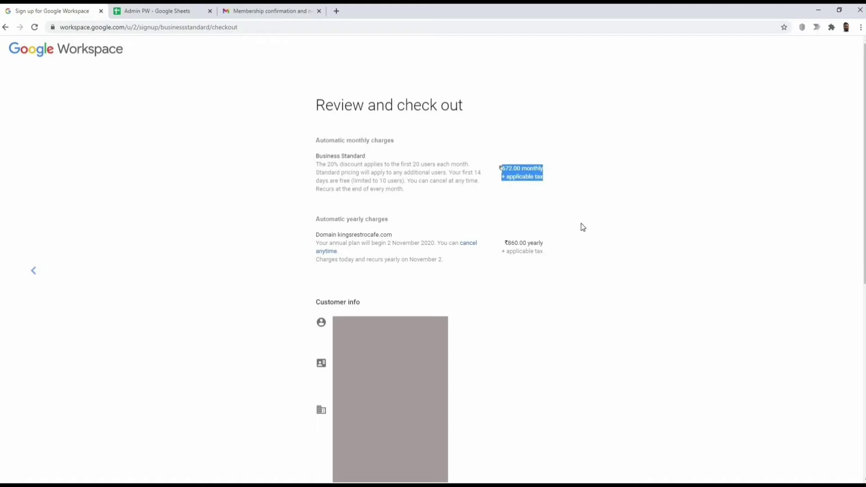
click(501, 168)
drag(501, 168, 548, 176)
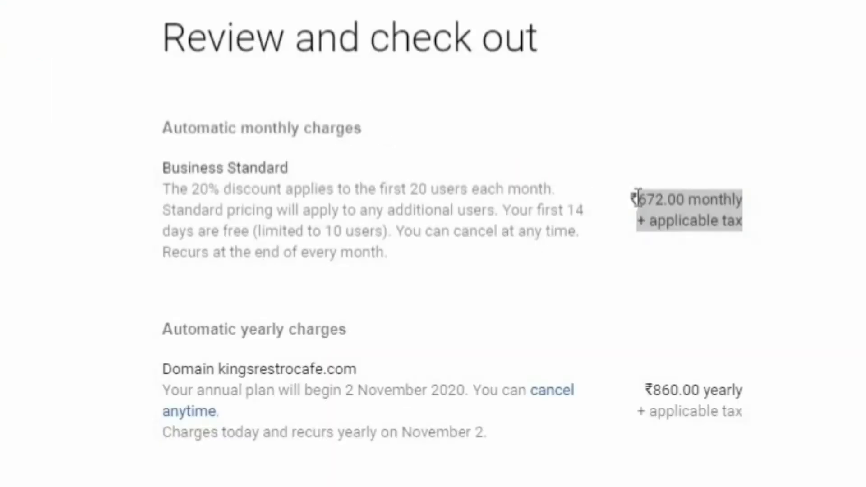
click(657, 200)
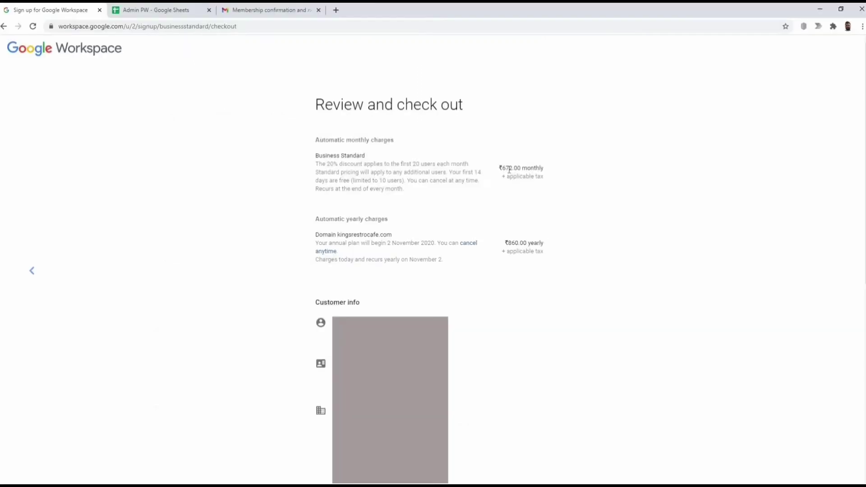
scroll(512, 170, down, 2)
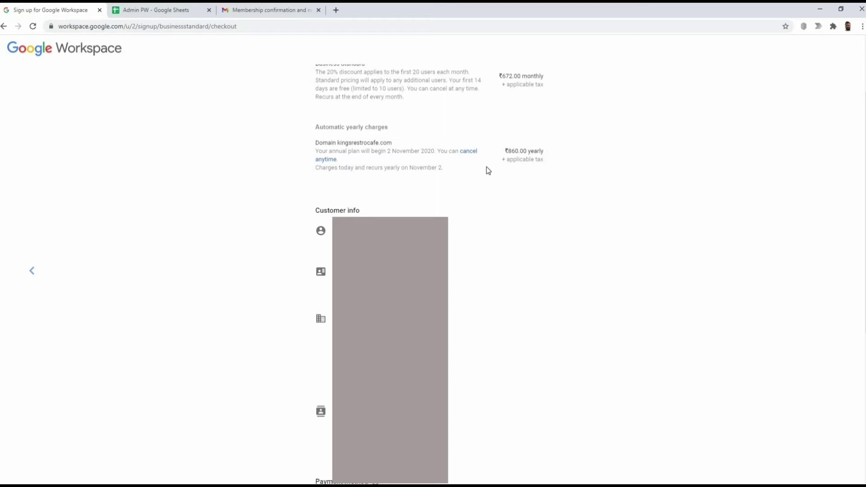
scroll(486, 170, up, 2)
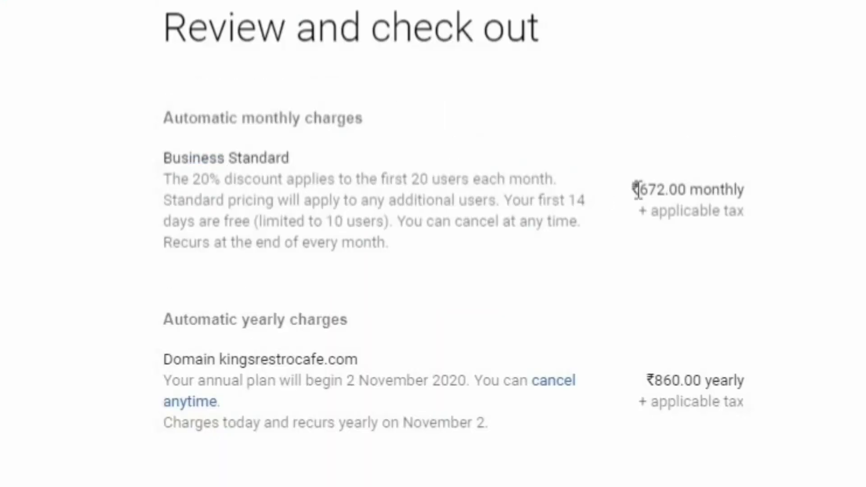
drag(637, 190, 754, 210)
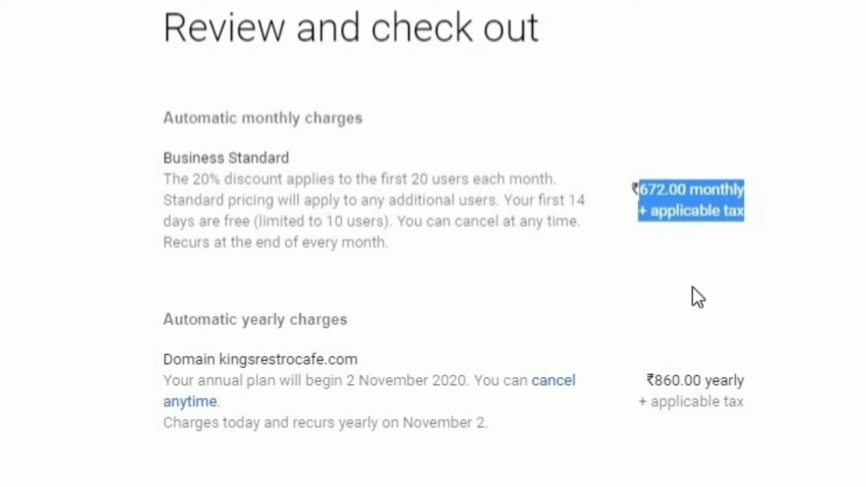
click(635, 189)
drag(639, 190, 754, 216)
click(638, 189)
drag(638, 189, 759, 220)
drag(636, 189, 758, 210)
scroll(653, 145, down, 5)
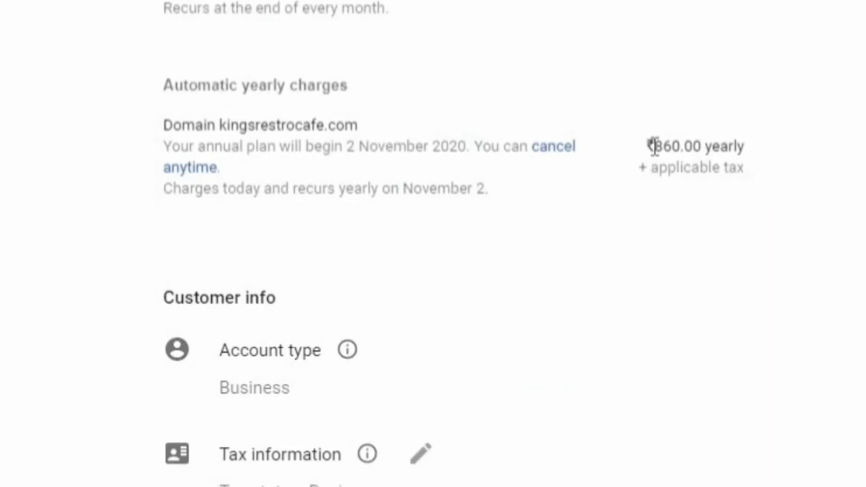
scroll(653, 146, up, 5)
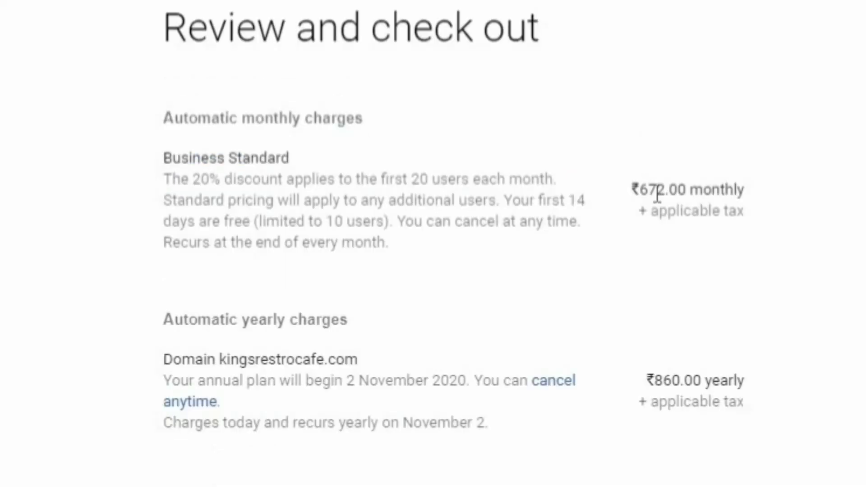
scroll(657, 195, down, 5)
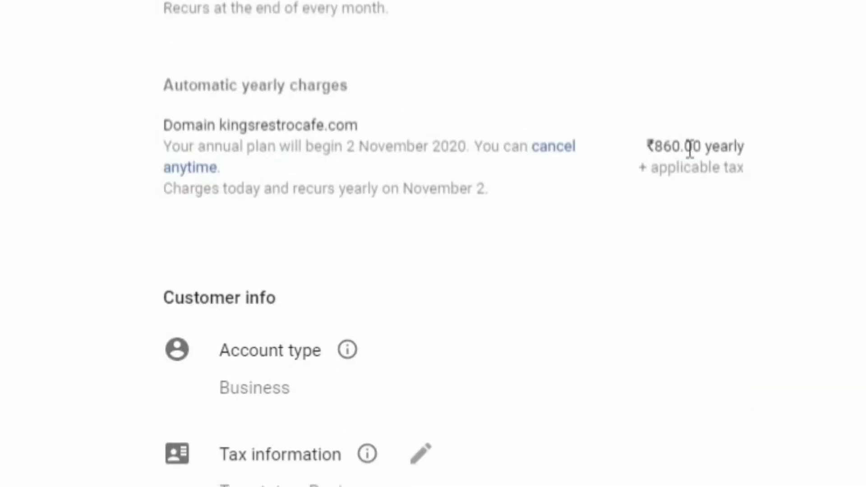
scroll(657, 196, up, 5)
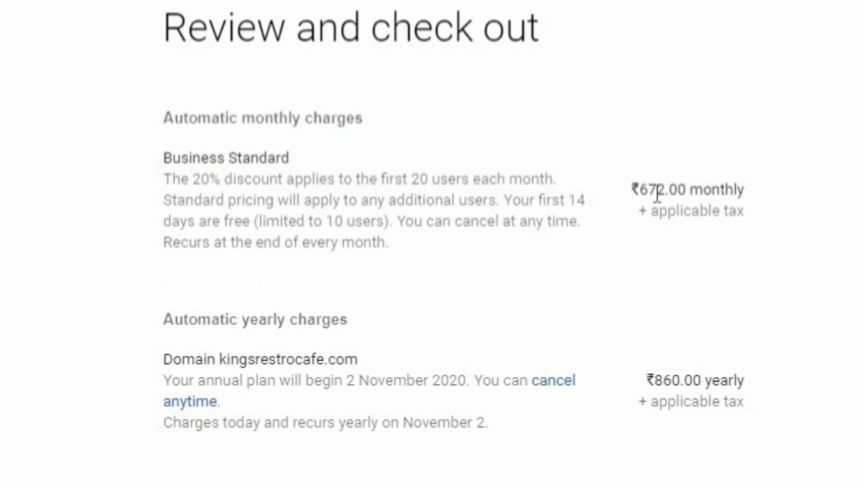
scroll(653, 198, down, 5)
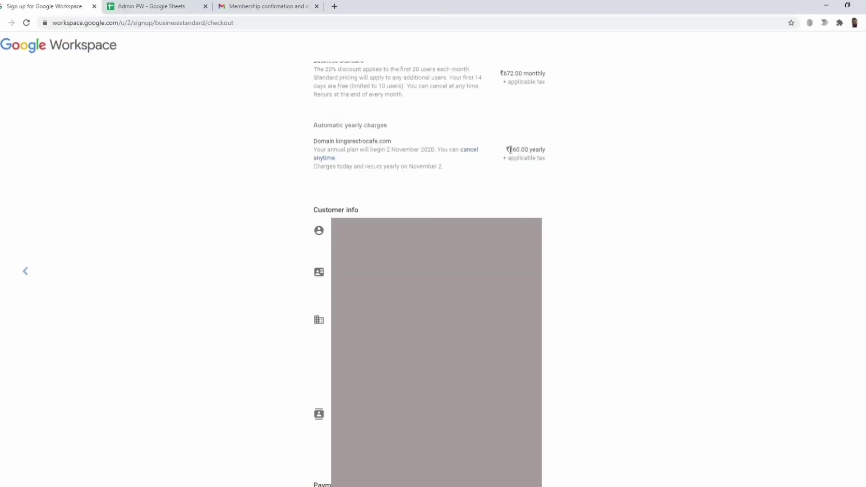
Keep Google Domains as registrar with yearly auto-renew and privacy on, then agree and continue.
scroll(510, 149, down, 3)
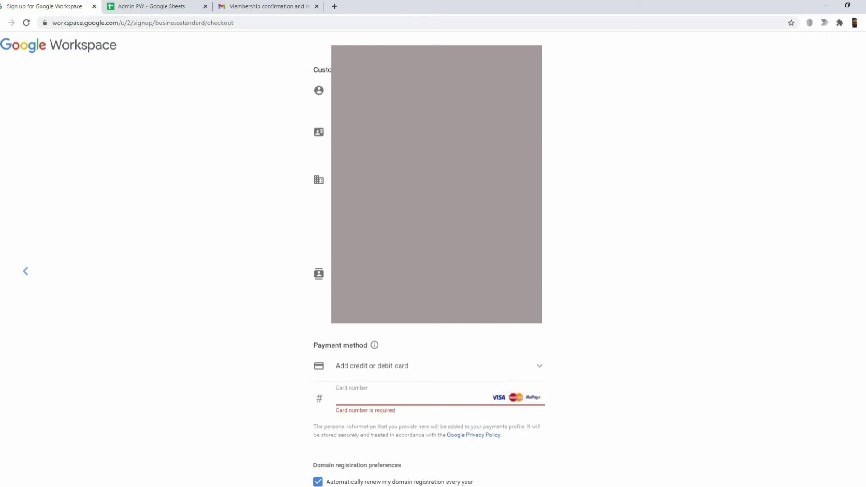
scroll(271, 364, down, 3)
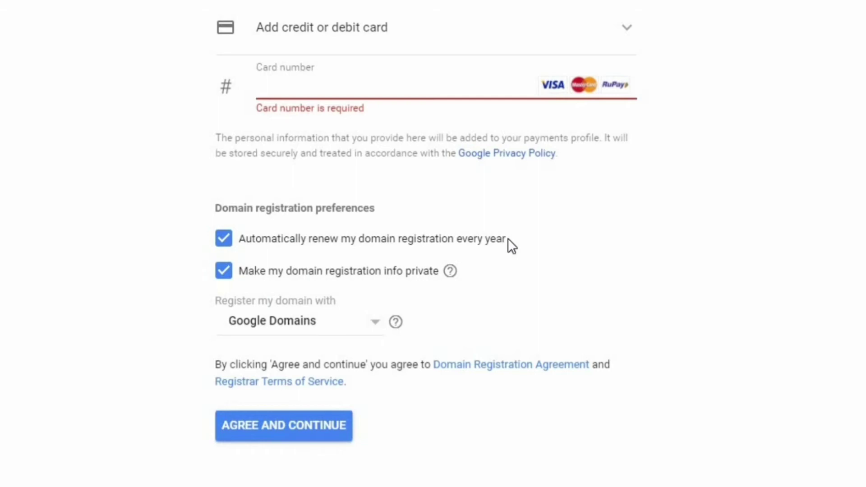
click(252, 323)
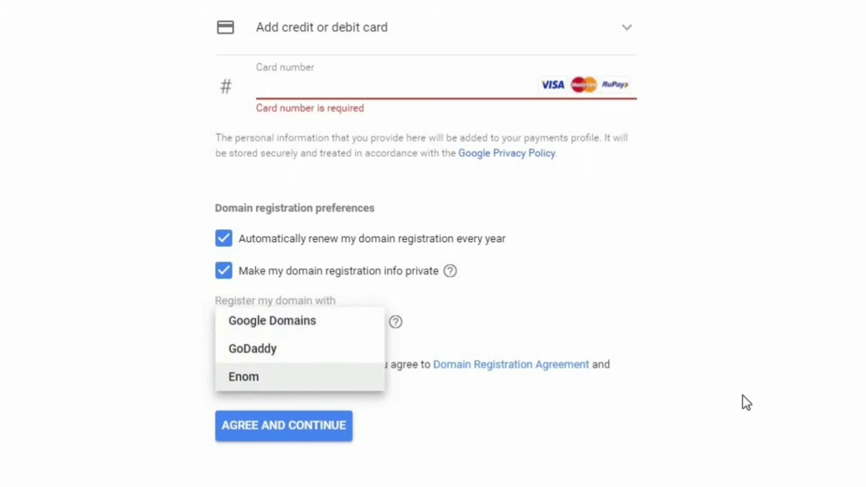
click(758, 354)
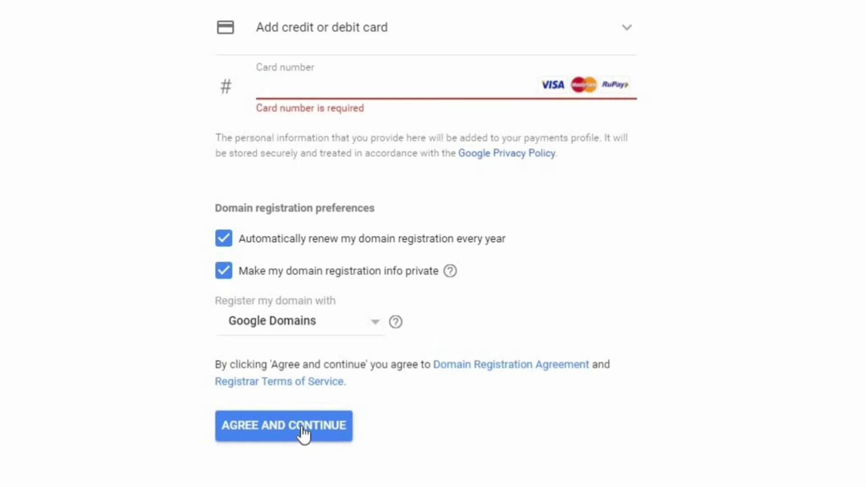
click(349, 434)
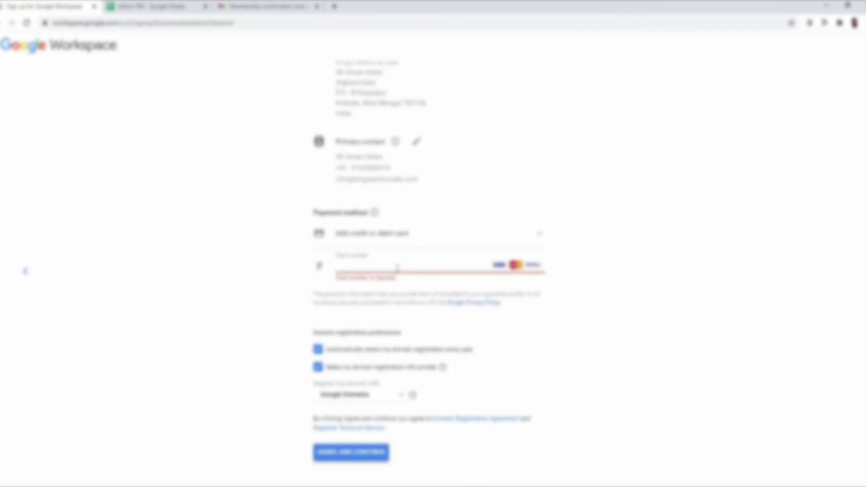
Autofill the card number and expiry from the saved Visa card and confirm its security code.
click(398, 268)
click(398, 287)
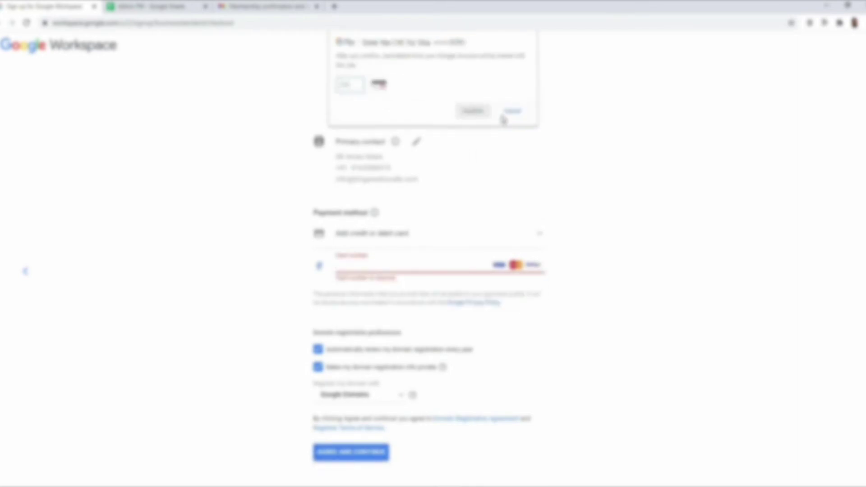
click(357, 89)
key(Return)
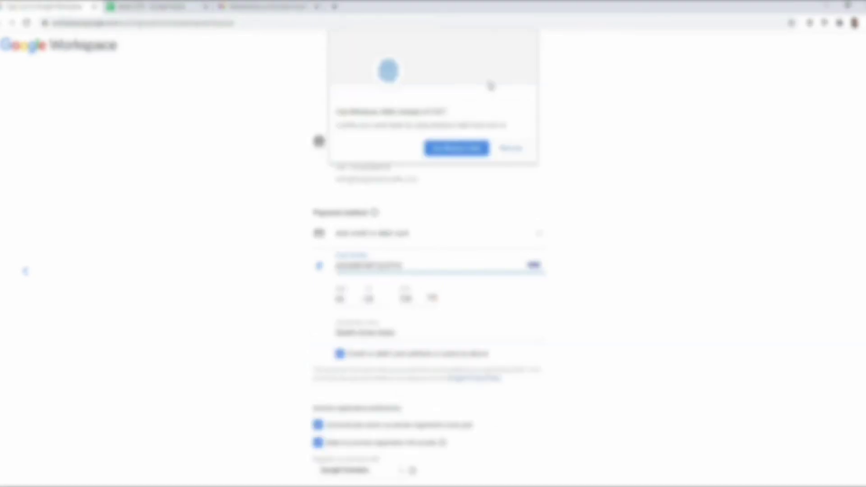